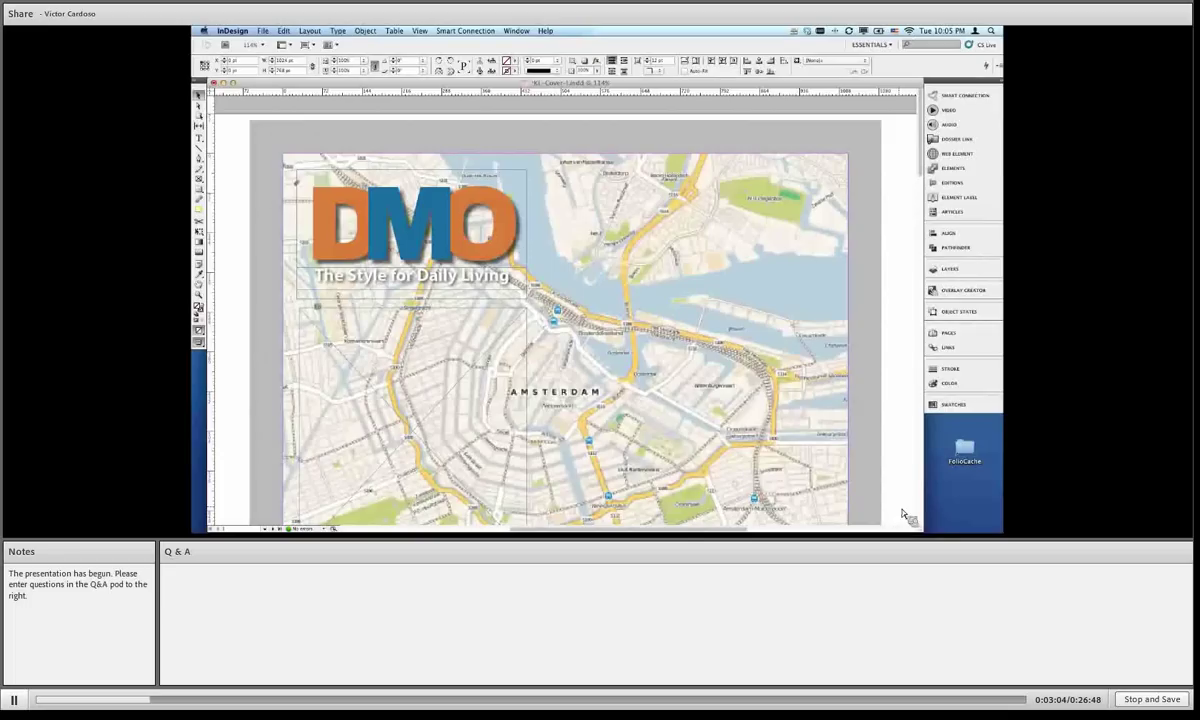
Step: Scroll back to the DMO Amsterdam cover page and render it with High Quality Display
{"action": "left_click", "coordinate": [921, 205]}
{"action": "left_click_drag", "start_coordinate": [921, 195], "coordinate": [918, 132]}
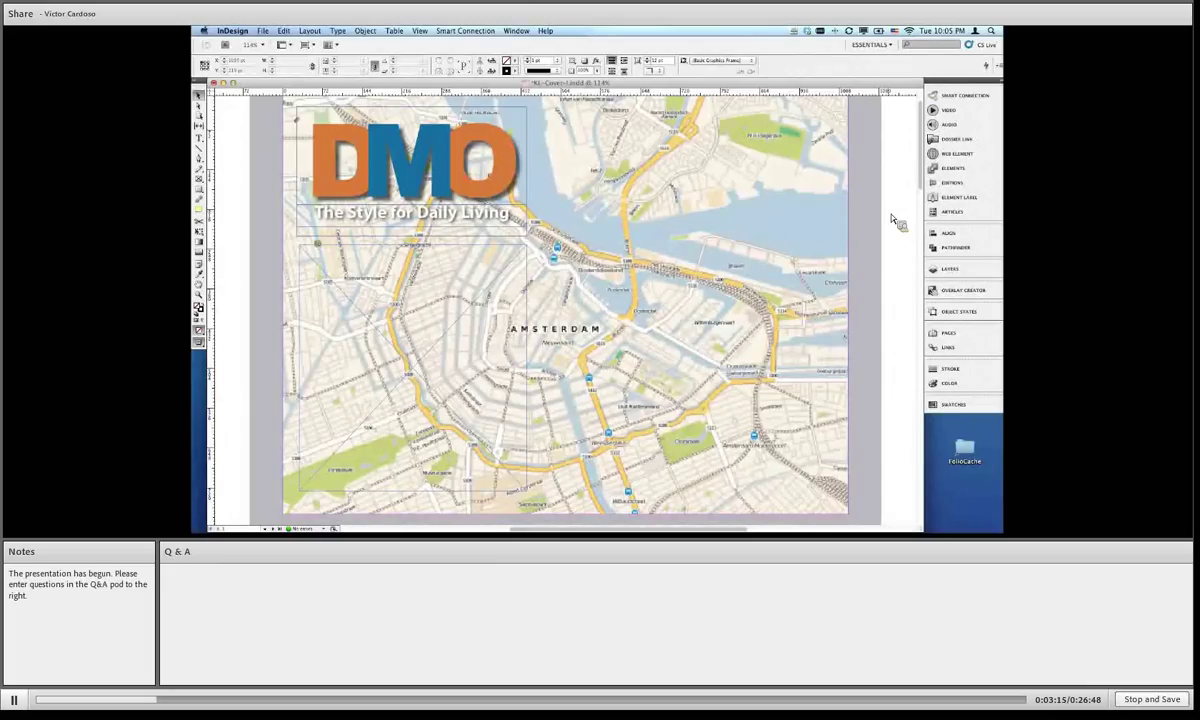
{"action": "left_click", "coordinate": [424, 31]}
{"action": "mouse_move", "coordinate": [470, 166]}
{"action": "left_click", "coordinate": [543, 186]}
Step: Open the Digital Publishing Tools widget panel and move it left over the map
{"action": "left_click", "coordinate": [517, 31]}
{"action": "left_click", "coordinate": [660, 173]}
{"action": "left_click_drag", "start_coordinate": [746, 210], "coordinate": [596, 207]}
{"action": "left_click_drag", "start_coordinate": [572, 267], "coordinate": [618, 385]}
Step: Add a Twitter username to the Usernames list, remove it again, and select the Query feed
{"action": "left_click", "coordinate": [618, 385]}
{"action": "type", "text": "victorcardo"}
{"action": "left_click", "coordinate": [613, 402]}
{"action": "left_click", "coordinate": [594, 325]}
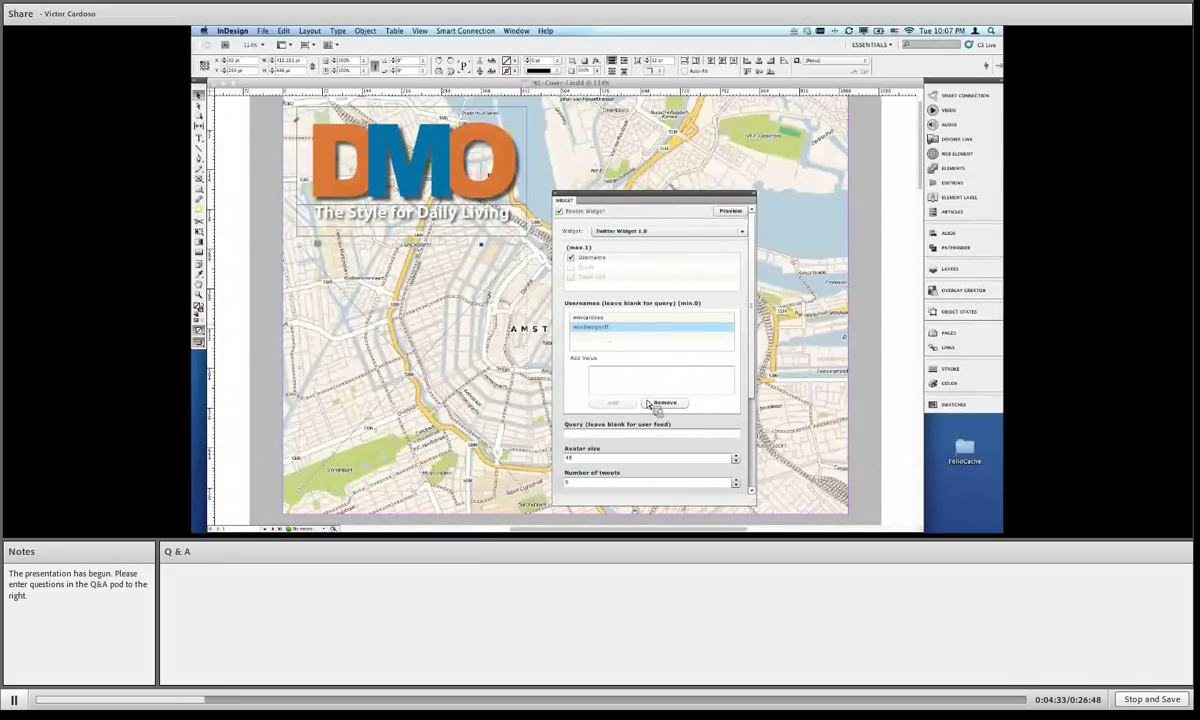
{"action": "left_click", "coordinate": [652, 403]}
{"action": "left_click", "coordinate": [648, 434]}
Step: Switch the Twitter widget's feed from Query to Usernames
{"action": "left_click", "coordinate": [585, 268]}
{"action": "left_click", "coordinate": [577, 258]}
{"action": "left_click", "coordinate": [571, 257]}
{"action": "scroll", "coordinate": [757, 497], "scroll_direction": "down", "scroll_amount": 3}
{"action": "scroll", "coordinate": [757, 497], "scroll_direction": "down", "scroll_amount": 3}
Step: Set Number of tweets to 6 and choose Twitter-css-file as the CSS file
{"action": "left_click", "coordinate": [592, 369]}
{"action": "key", "text": "BackSpace"}
{"action": "type", "text": "6"}
{"action": "left_click", "coordinate": [605, 394]}
{"action": "left_click", "coordinate": [600, 451]}
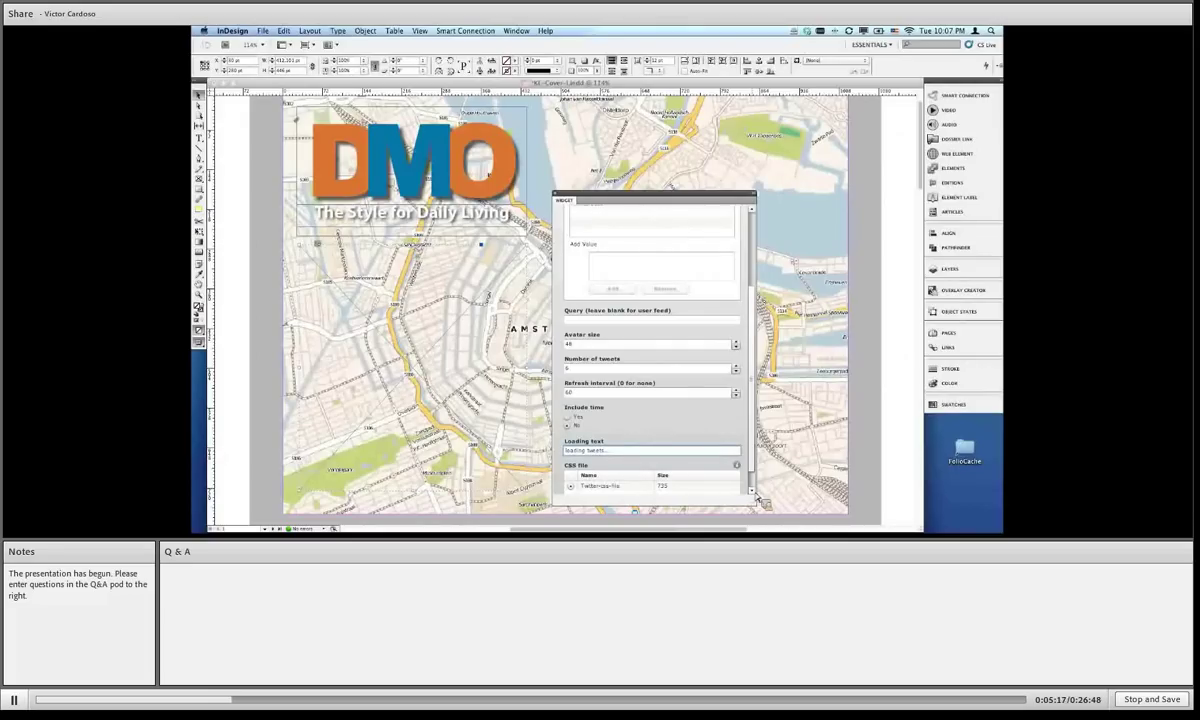
{"action": "scroll", "coordinate": [640, 420], "scroll_direction": "down", "scroll_amount": 1}
{"action": "left_click", "coordinate": [600, 466]}
Step: Open Twitter-css-file from Content Station in TextMate and widen the editor window
{"action": "left_click", "coordinate": [555, 530]}
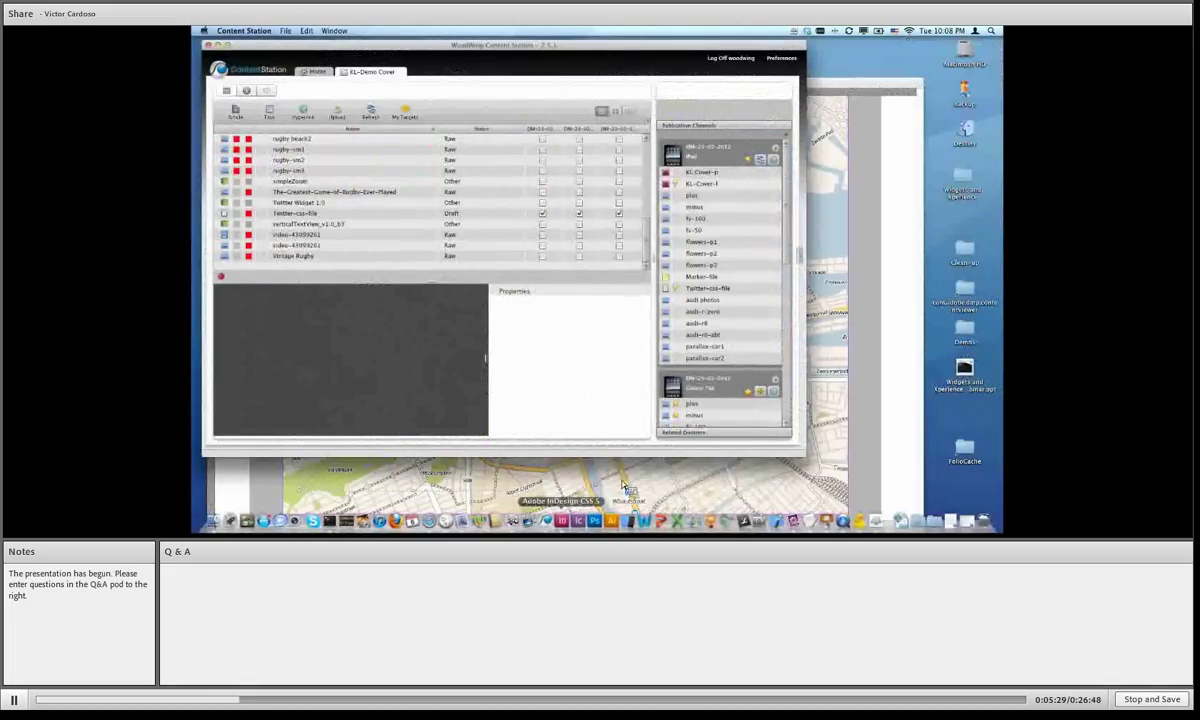
{"action": "left_click", "coordinate": [320, 214]}
{"action": "mouse_move", "coordinate": [338, 226]}
{"action": "left_mouse_down"}
{"action": "mouse_move", "coordinate": [415, 268]}
{"action": "mouse_move", "coordinate": [333, 225]}
{"action": "left_mouse_up"}
{"action": "double_click", "coordinate": [313, 220]}
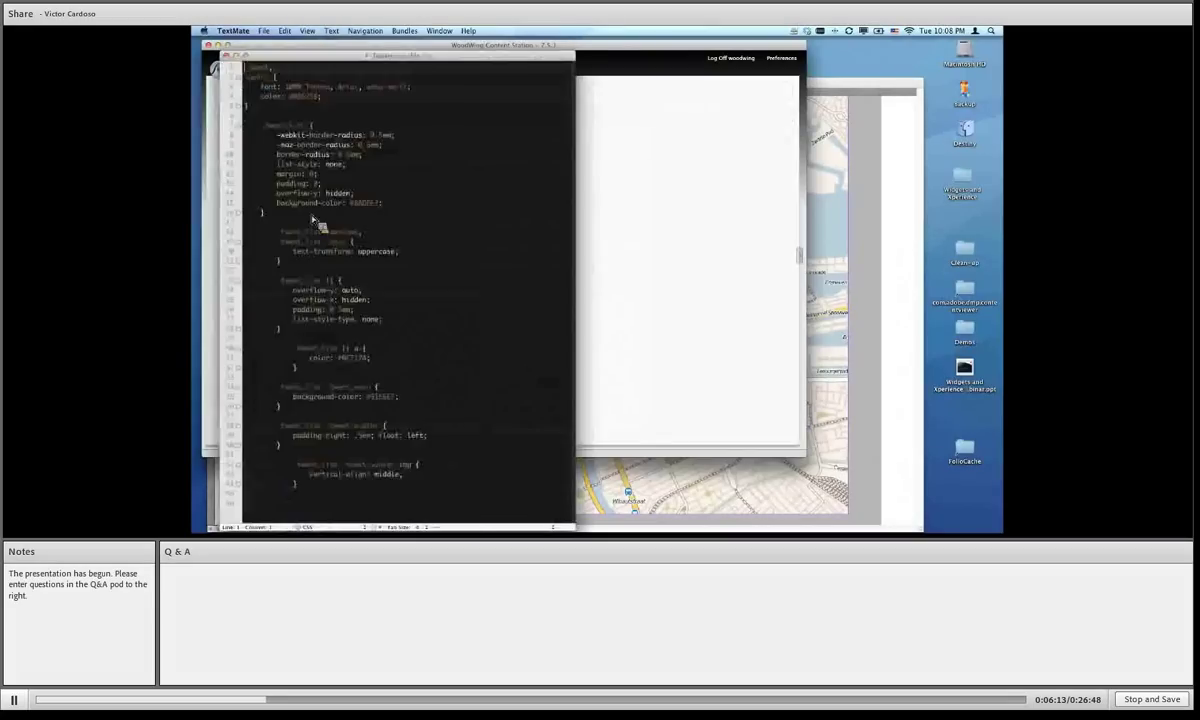
{"action": "left_click_drag", "start_coordinate": [578, 525], "coordinate": [674, 500]}
Step: Check Twitter-css-file back in from the Checked Out list, confirming with OK, and return to InDesign
{"action": "scroll", "coordinate": [427, 291], "scroll_direction": "down", "scroll_amount": 1}
{"action": "scroll", "coordinate": [427, 291], "scroll_direction": "down", "scroll_amount": 1}
{"action": "left_click", "coordinate": [226, 55]}
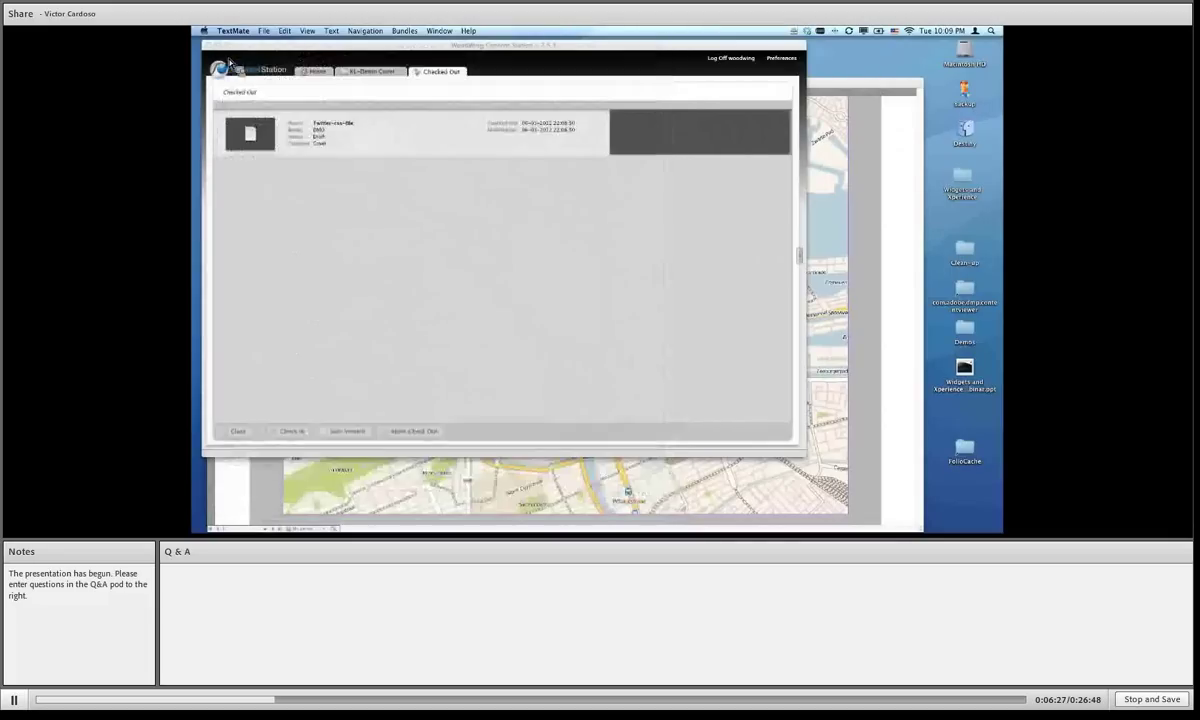
{"action": "left_click", "coordinate": [395, 155]}
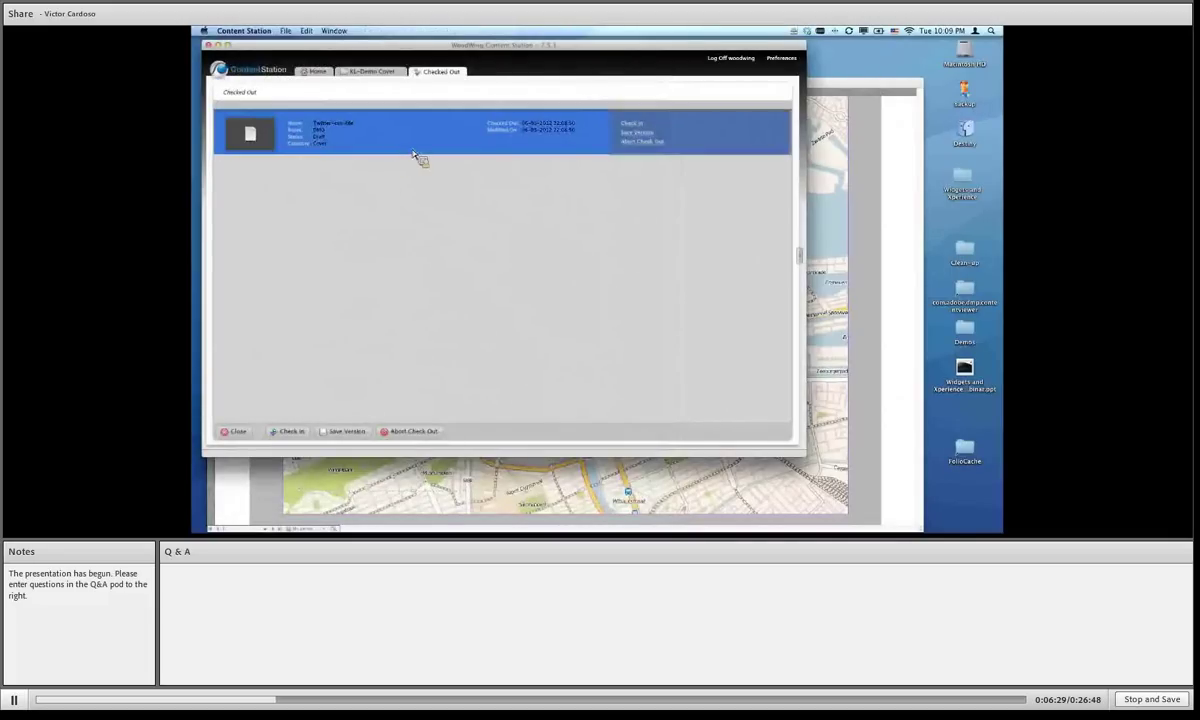
{"action": "left_click", "coordinate": [638, 125]}
{"action": "left_click", "coordinate": [610, 344]}
{"action": "left_click", "coordinate": [525, 463]}
Step: Scroll through the live Twitter feed on the previewed DMO cover
{"action": "scroll", "coordinate": [725, 212], "scroll_direction": "up", "scroll_amount": 5}
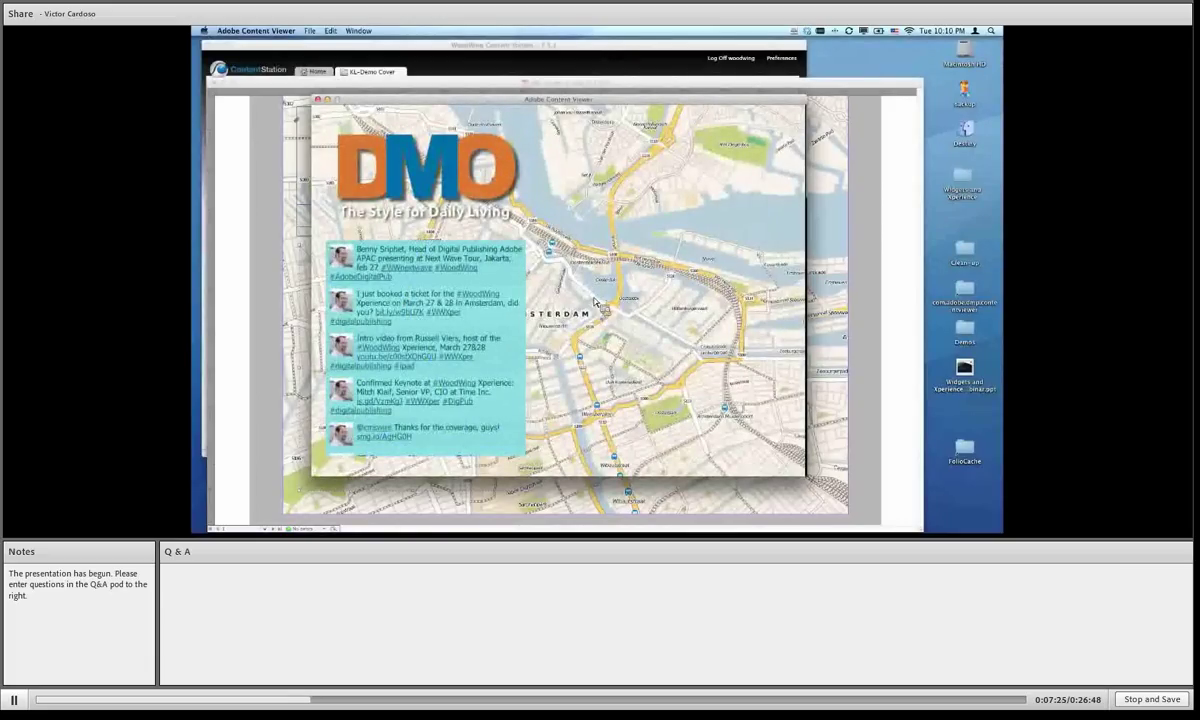
{"action": "scroll", "coordinate": [516, 402], "scroll_direction": "down", "scroll_amount": 2}
{"action": "scroll", "coordinate": [522, 354], "scroll_direction": "up", "scroll_amount": 2}
{"action": "scroll", "coordinate": [522, 382], "scroll_direction": "down", "scroll_amount": 1}
{"action": "scroll", "coordinate": [384, 314], "scroll_direction": "up", "scroll_amount": 2}
{"action": "scroll", "coordinate": [520, 430], "scroll_direction": "down", "scroll_amount": 2}
{"action": "scroll", "coordinate": [525, 385], "scroll_direction": "up", "scroll_amount": 2}
Step: Open the #WoodWing link, tap Done, and close Content Viewer
{"action": "left_click", "coordinate": [452, 270]}
{"action": "left_click", "coordinate": [324, 103]}
{"action": "left_click", "coordinate": [318, 100]}
Step: Switch to Safari and go to community.woodwing.net
{"action": "scroll", "coordinate": [692, 412], "scroll_direction": "down", "scroll_amount": 1}
{"action": "scroll", "coordinate": [755, 420], "scroll_direction": "down", "scroll_amount": 1}
{"action": "scroll", "coordinate": [755, 420], "scroll_direction": "down", "scroll_amount": 4}
{"action": "mouse_move", "coordinate": [477, 530]}
{"action": "left_click", "coordinate": [411, 521]}
{"action": "left_click", "coordinate": [538, 69]}
{"action": "type", "text": "community.woodwing.net/"}
{"action": "key", "text": "Return"}
Step: Navigate Forums > Mobile Devices to the Tablet Publishing creation tools forum
{"action": "mouse_move", "coordinate": [480, 167]}
{"action": "mouse_move", "coordinate": [446, 175]}
{"action": "left_click", "coordinate": [445, 218]}
{"action": "scroll", "coordinate": [480, 350], "scroll_direction": "down", "scroll_amount": 2}
{"action": "left_click", "coordinate": [480, 356]}
Step: Back in InDesign, assign the flowers-p3 image to a thumbnail frame on the car page
{"action": "left_click", "coordinate": [211, 55]}
{"action": "scroll", "coordinate": [548, 325], "scroll_direction": "down", "scroll_amount": 10}
{"action": "left_click_drag", "start_coordinate": [560, 197], "coordinate": [700, 213]}
{"action": "left_click", "coordinate": [412, 238]}
{"action": "left_click", "coordinate": [745, 300]}
{"action": "left_click_drag", "start_coordinate": [745, 306], "coordinate": [627, 260]}
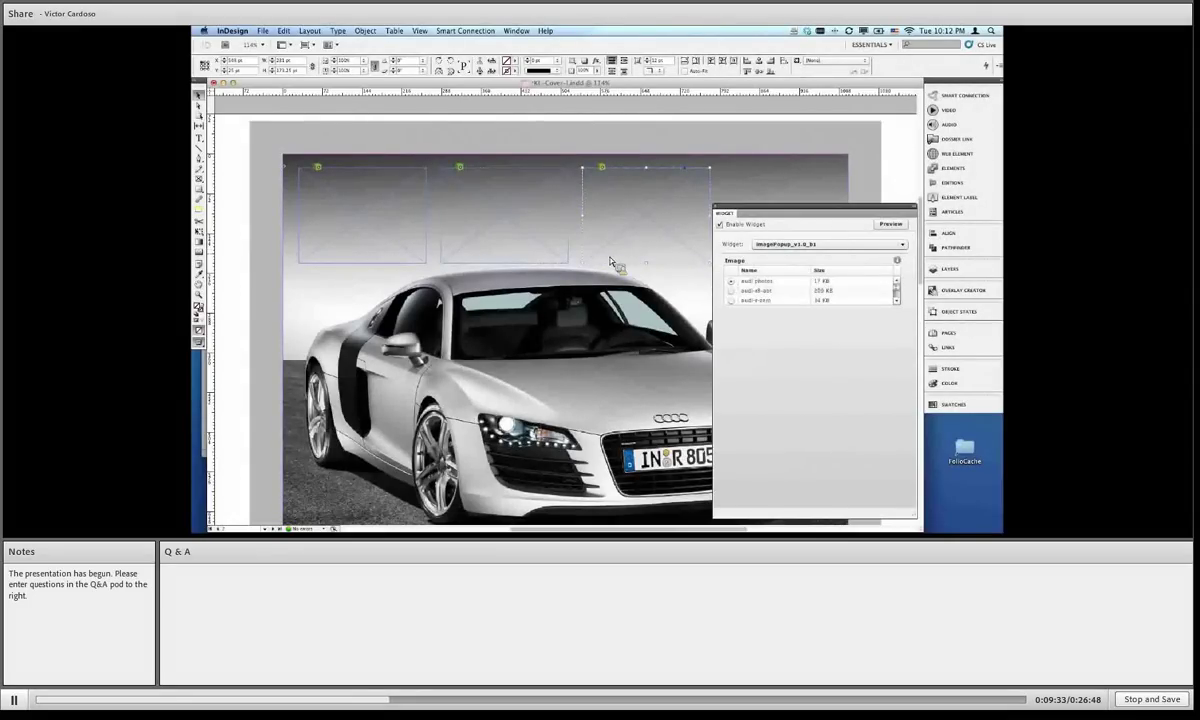
Step: Start a QuickTime new movie recording and enlarge the camera view of the tablet
{"action": "left_click", "coordinate": [843, 520]}
{"action": "left_click", "coordinate": [293, 31]}
{"action": "left_click", "coordinate": [312, 42]}
{"action": "left_click", "coordinate": [521, 103]}
{"action": "left_click_drag", "start_coordinate": [540, 295], "coordinate": [648, 388]}
{"action": "left_click_drag", "start_coordinate": [673, 476], "coordinate": [663, 467]}
{"action": "left_click_drag", "start_coordinate": [502, 383], "coordinate": [636, 405]}
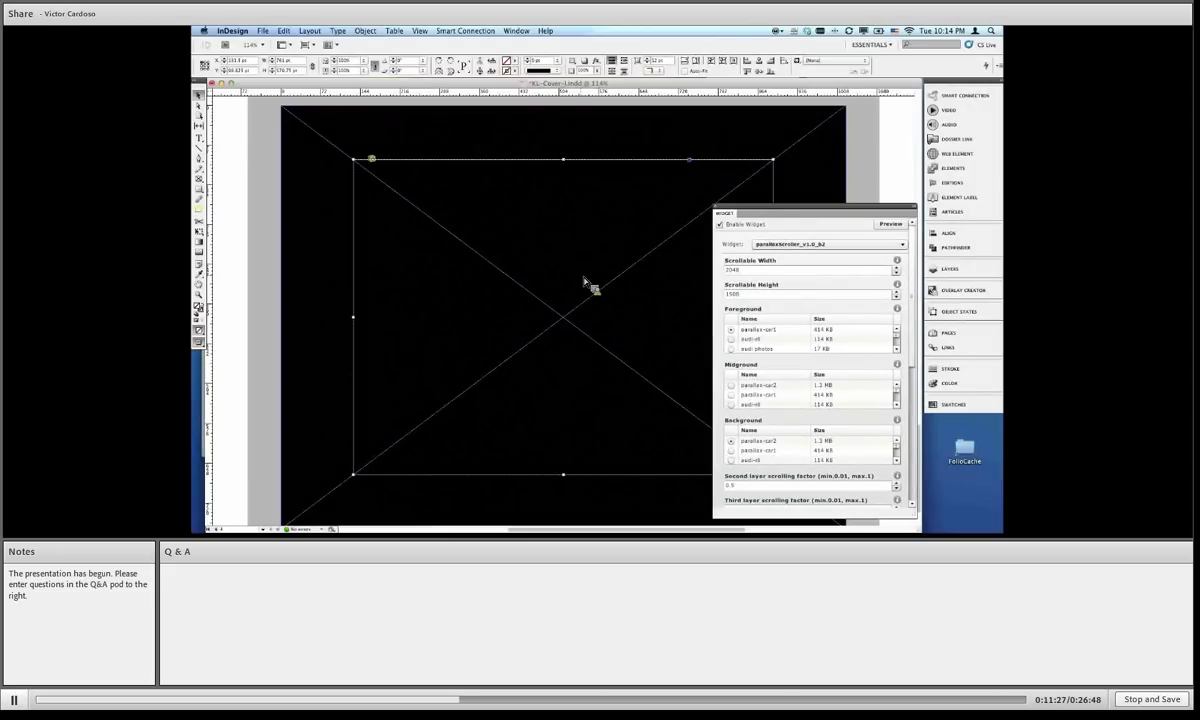
Step: Set audi-r8 as the parallax scroller's foreground image and review the remaining settings
{"action": "left_click", "coordinate": [752, 339]}
{"action": "left_click", "coordinate": [913, 508]}
{"action": "left_click_drag", "start_coordinate": [913, 508], "coordinate": [913, 508]}
{"action": "scroll", "coordinate": [917, 512], "scroll_direction": "down", "scroll_amount": 5}
{"action": "mouse_move", "coordinate": [758, 527]}
Step: Bring up QuickTime's live camera view of the tablet showing the DPS preview
{"action": "left_click", "coordinate": [838, 520]}
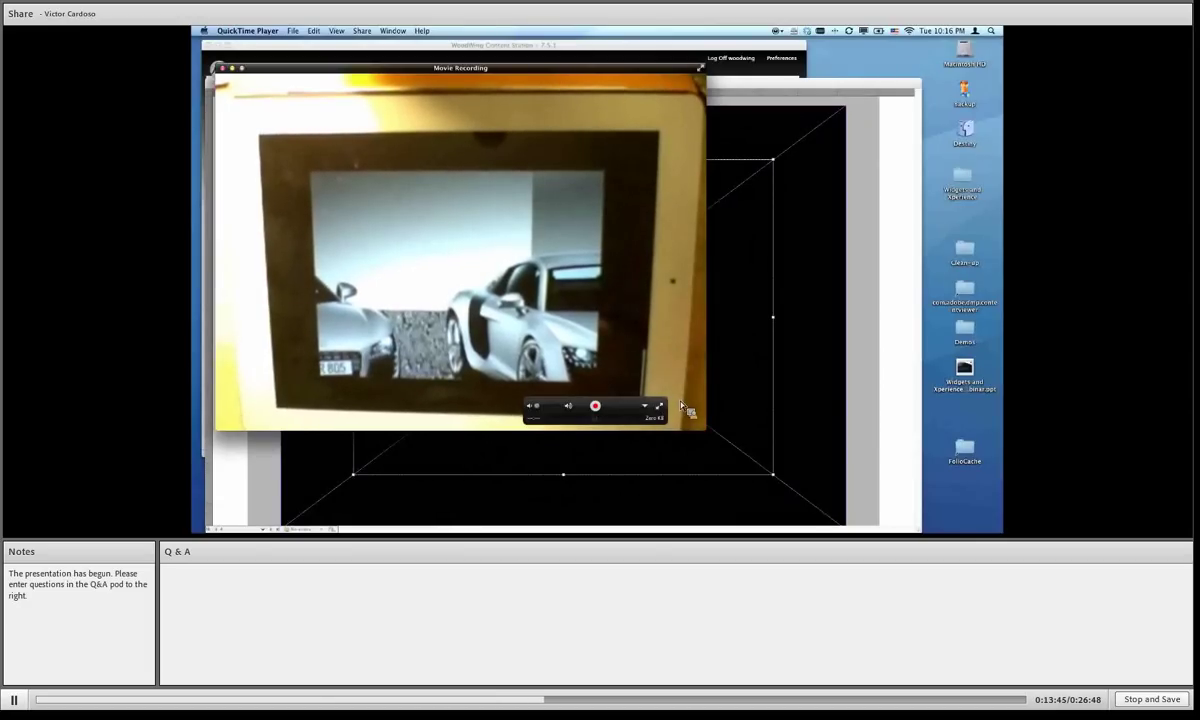
Step: Close the current document without saving and open the KL Cover article layout from the article list
{"action": "left_click", "coordinate": [811, 397]}
{"action": "left_click", "coordinate": [209, 83]}
{"action": "left_click", "coordinate": [553, 178]}
{"action": "left_click", "coordinate": [948, 100]}
{"action": "double_click", "coordinate": [796, 341]}
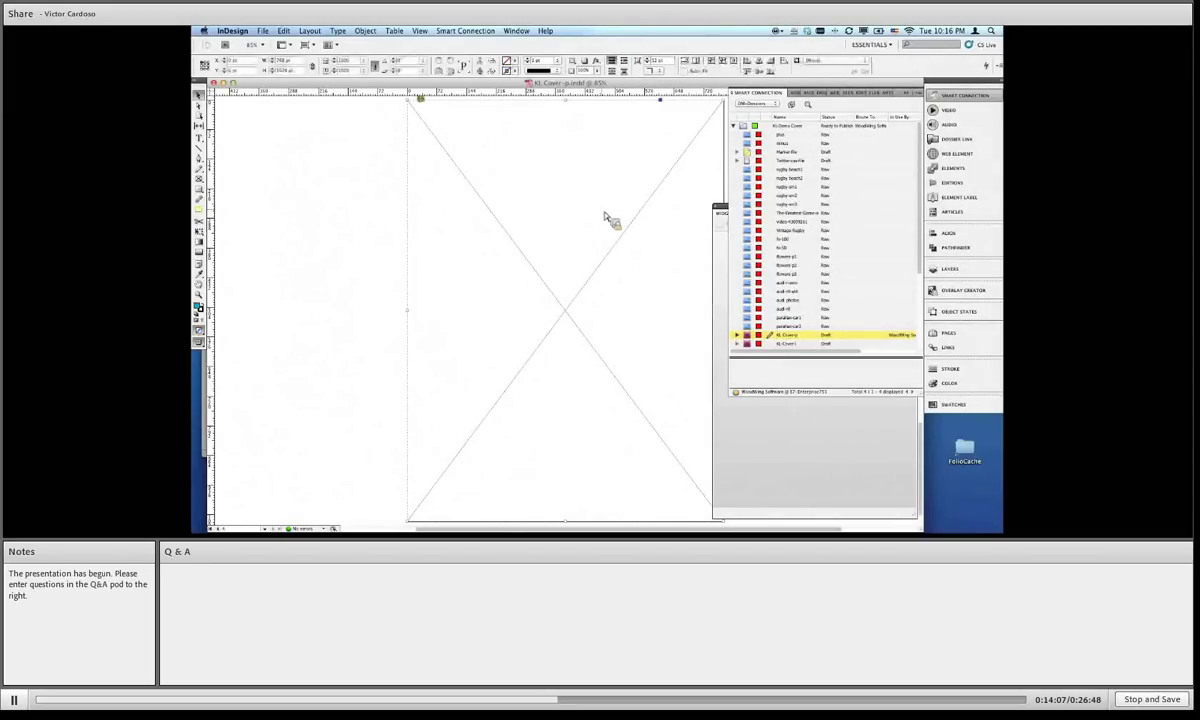
Step: Close the Smart Connection panel and pick fv-50 instead of fv-100 as the header image
{"action": "left_click", "coordinate": [906, 95]}
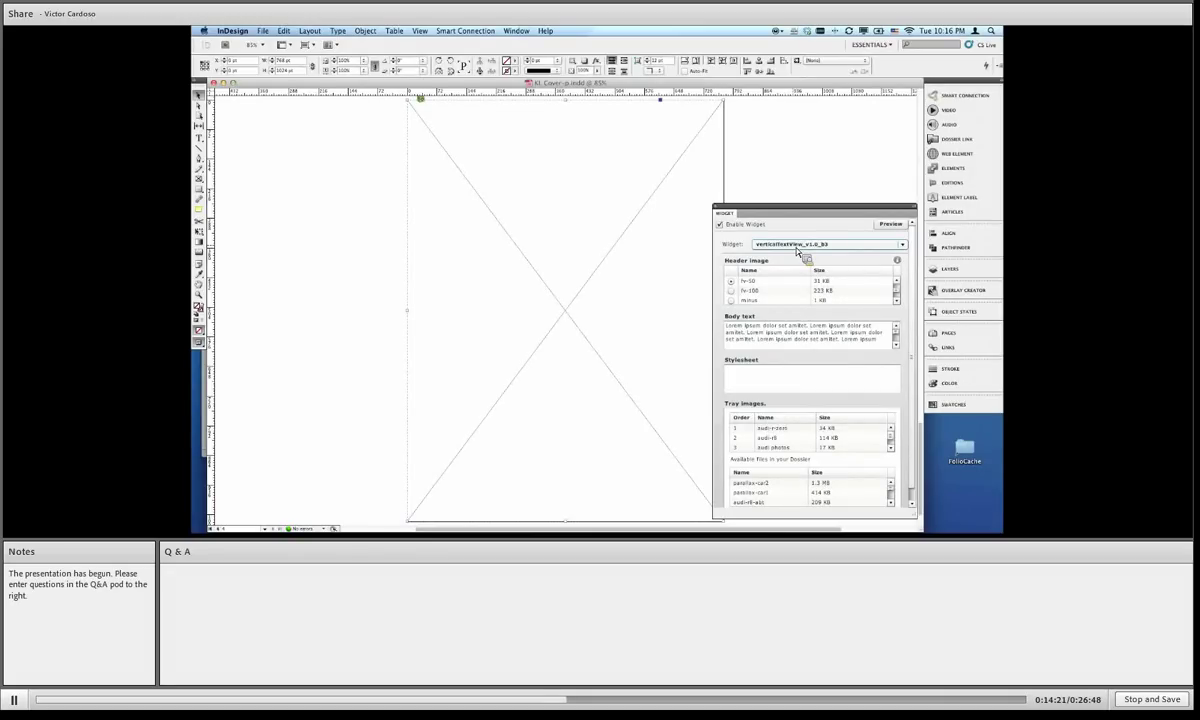
{"action": "left_click", "coordinate": [776, 290]}
{"action": "left_click", "coordinate": [745, 281]}
{"action": "left_click_drag", "start_coordinate": [736, 290], "coordinate": [853, 533]}
Step: Show the tablet camera feed displaying the vertical text page with its rugby player header
{"action": "left_click", "coordinate": [853, 533]}
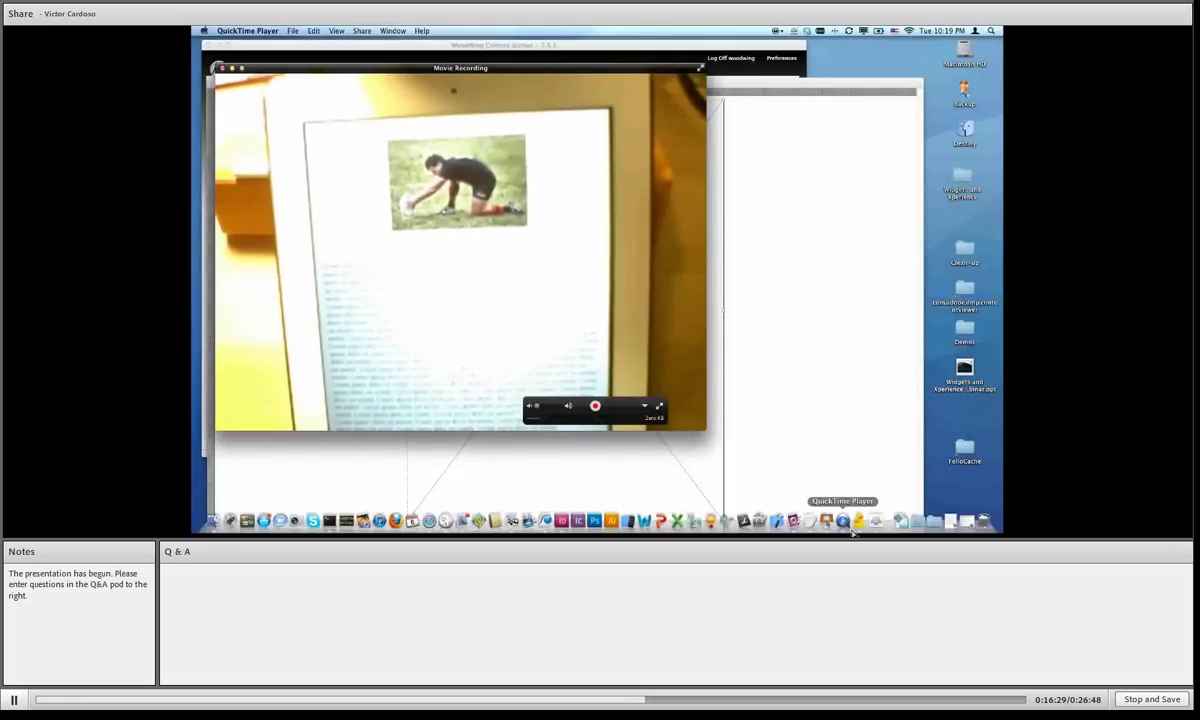
Step: Close the Movie Recording window and return to the cover page's vertical text view widget settings
{"action": "left_click", "coordinate": [222, 68]}
{"action": "left_click", "coordinate": [405, 238]}
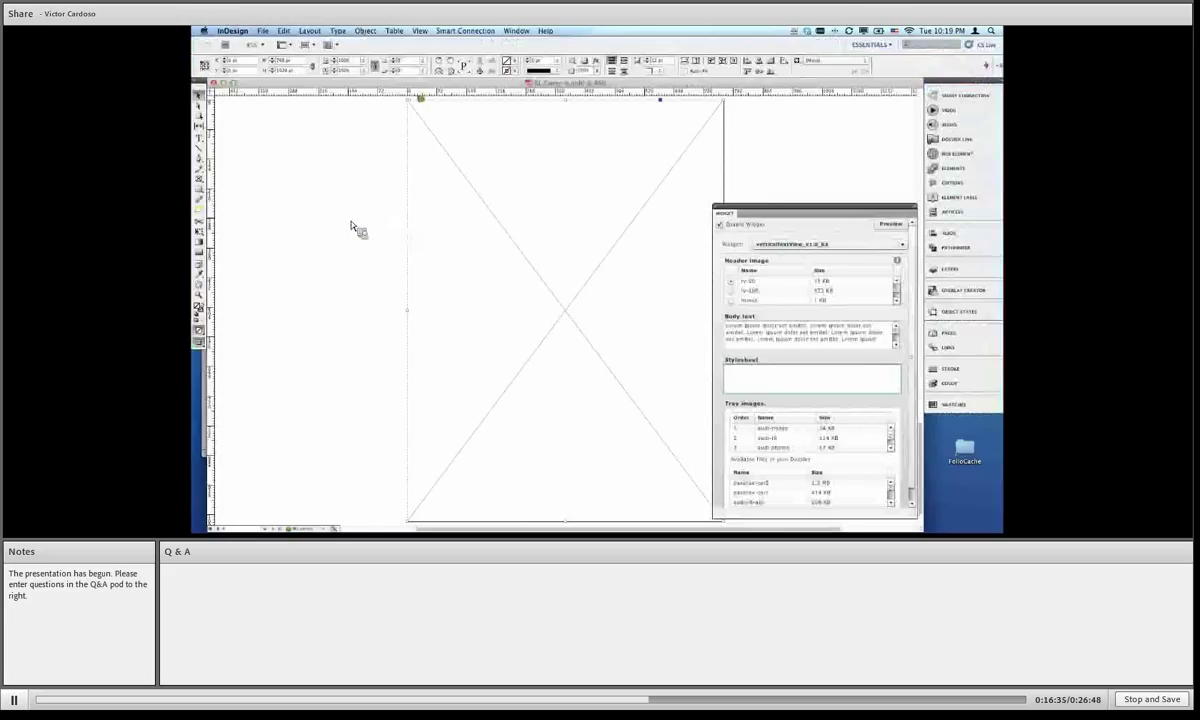